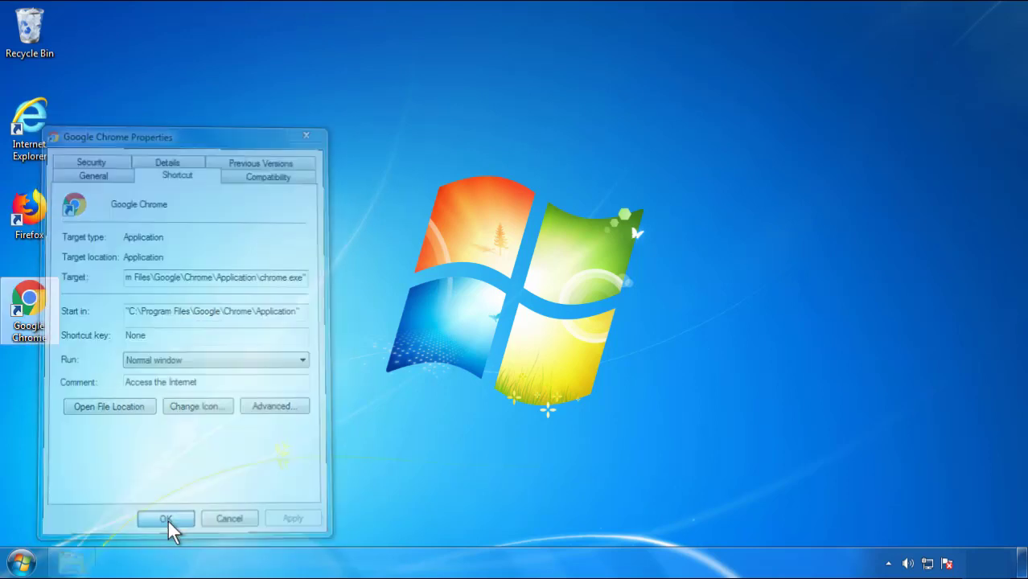
# Confirm and close the Google Chrome shortcut's Properties dialog with OK
pyautogui.click(22, 563)
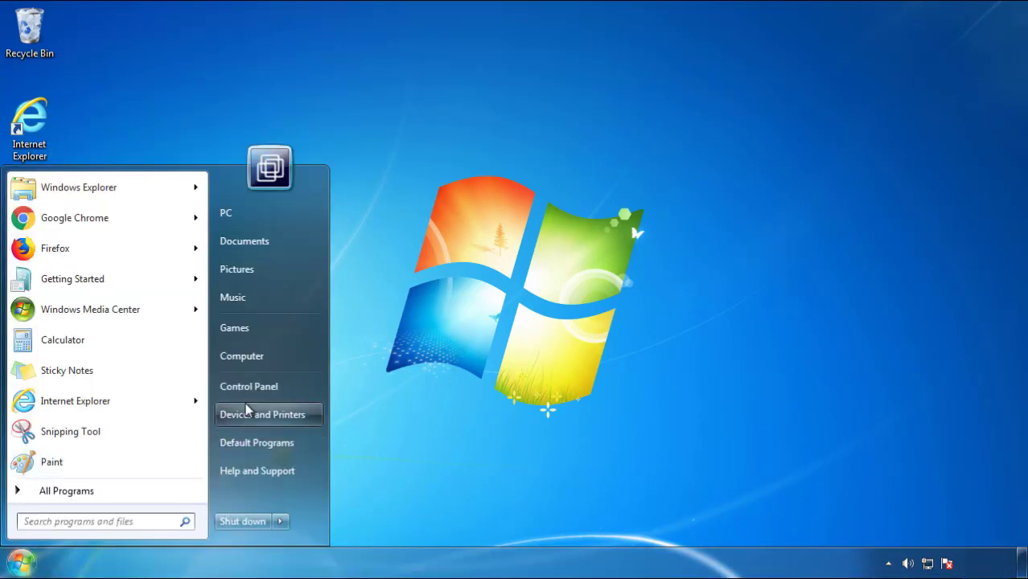
# Open Programs and Features and sort the list by Installed On, newest first
pyautogui.click(258, 384)
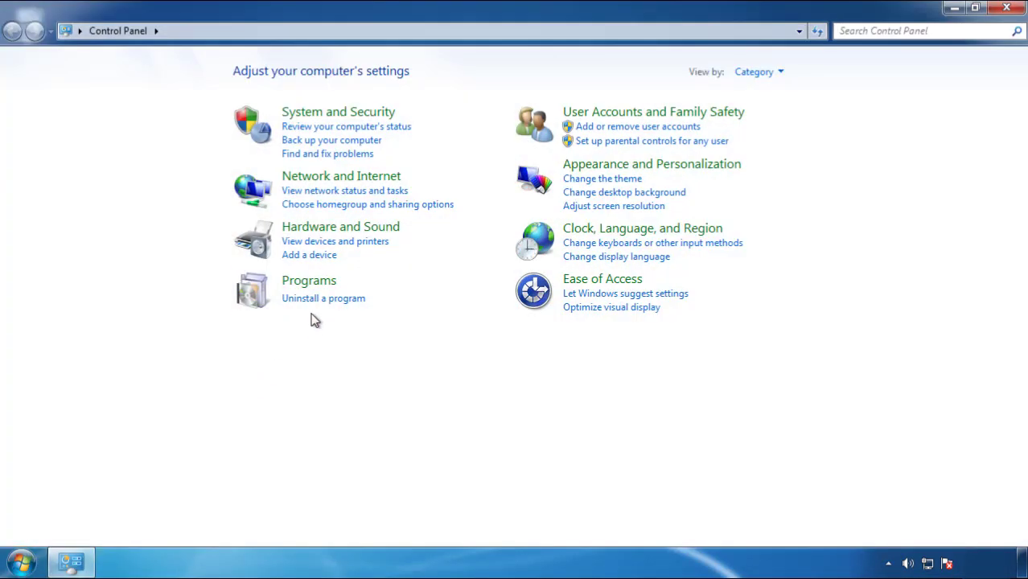
pyautogui.click(320, 301)
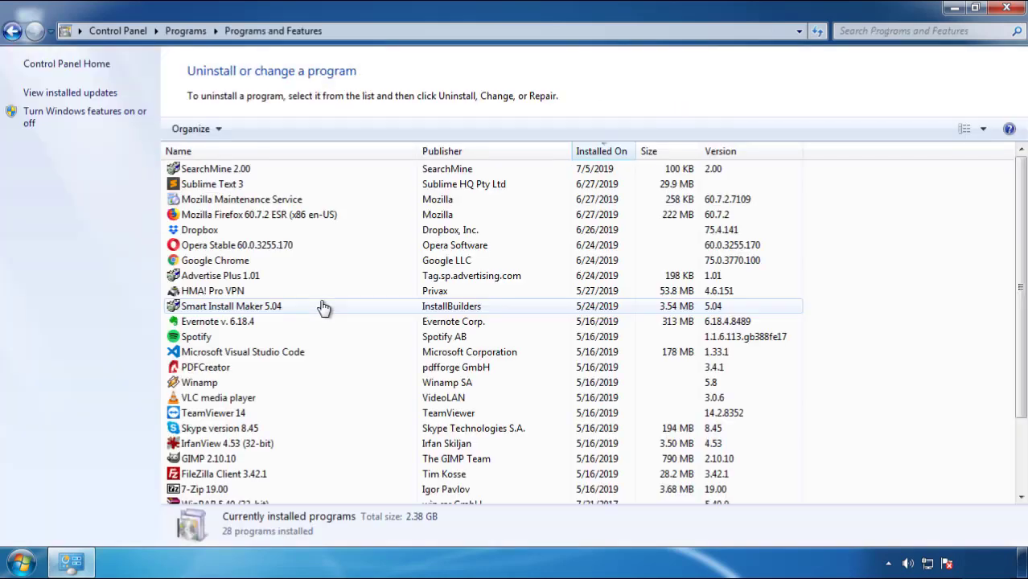
pyautogui.click(603, 153)
pyautogui.click(598, 152)
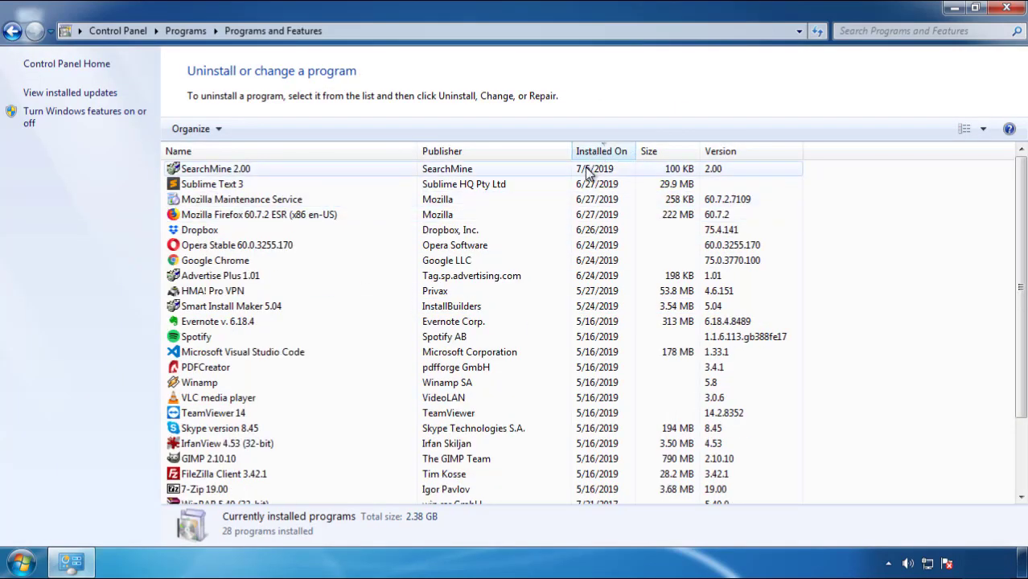
# Uninstall SearchMine 2.00 and close the Programs and Features window
pyautogui.click(218, 174)
pyautogui.click(260, 130)
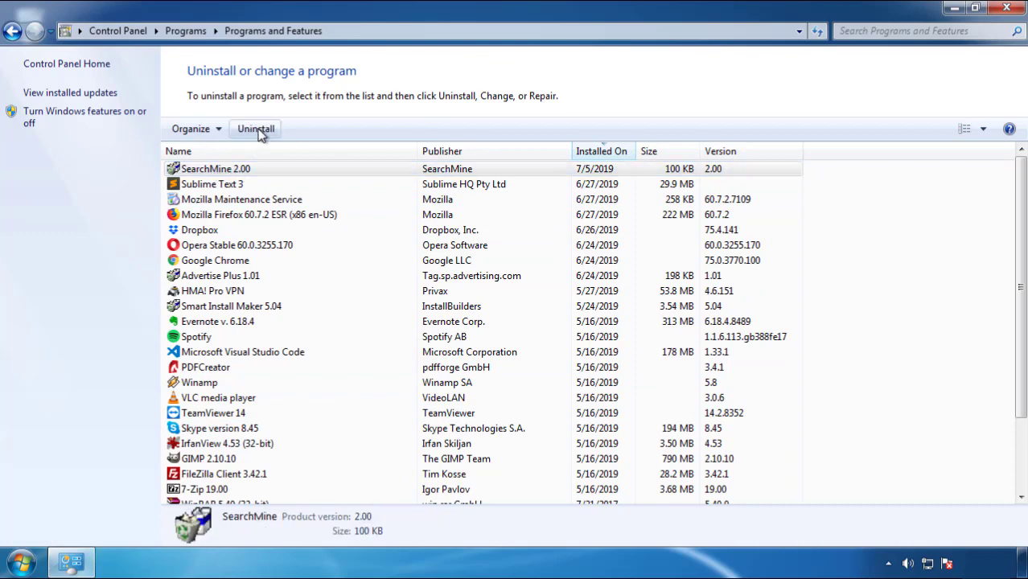
pyautogui.click(602, 428)
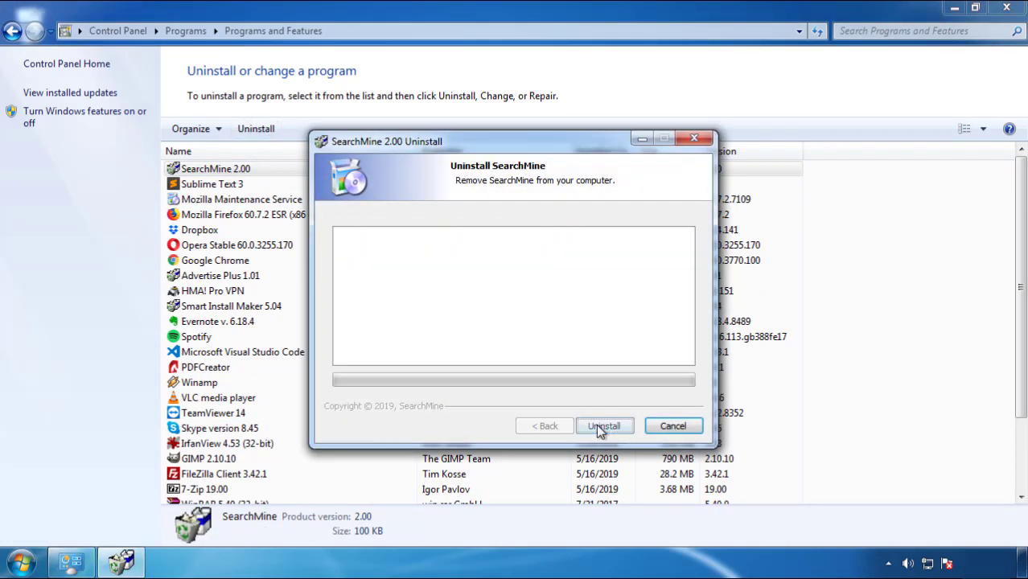
pyautogui.click(598, 425)
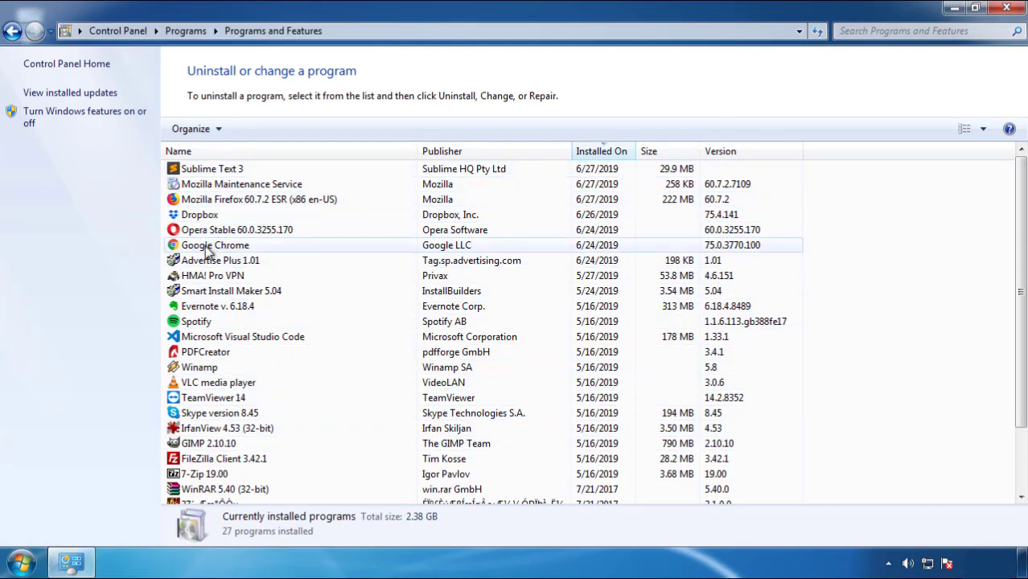
pyautogui.click(1007, 9)
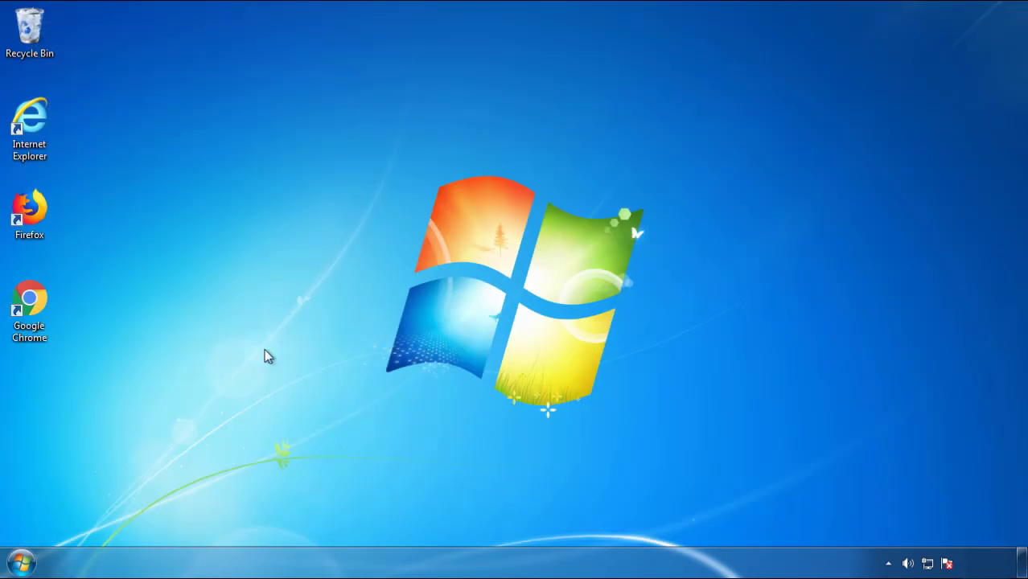
# Restart Windows and choose Safe Mode from the F8 boot menu
pyautogui.click(19, 563)
pyautogui.moveTo(280, 523)
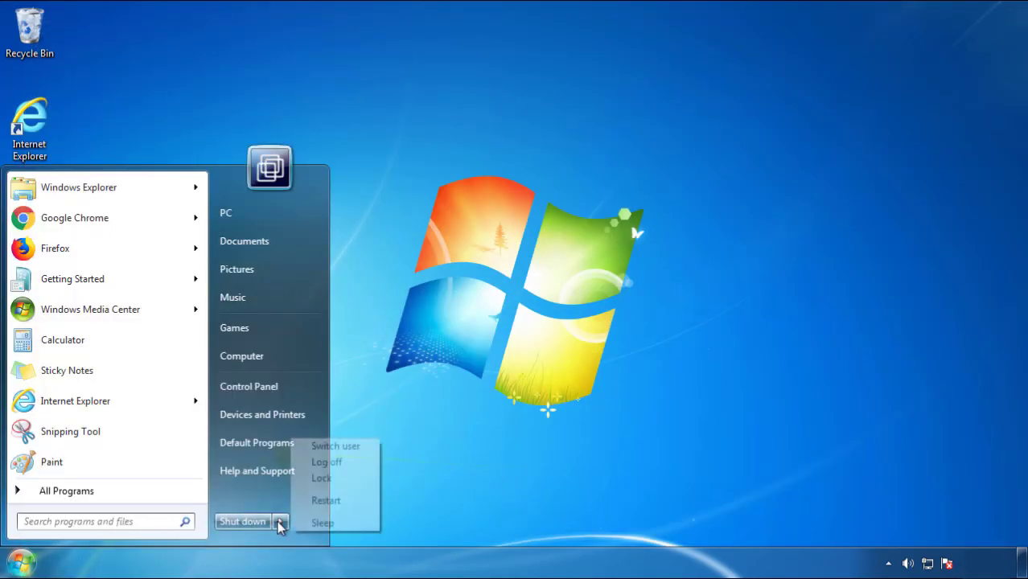
pyautogui.click(342, 501)
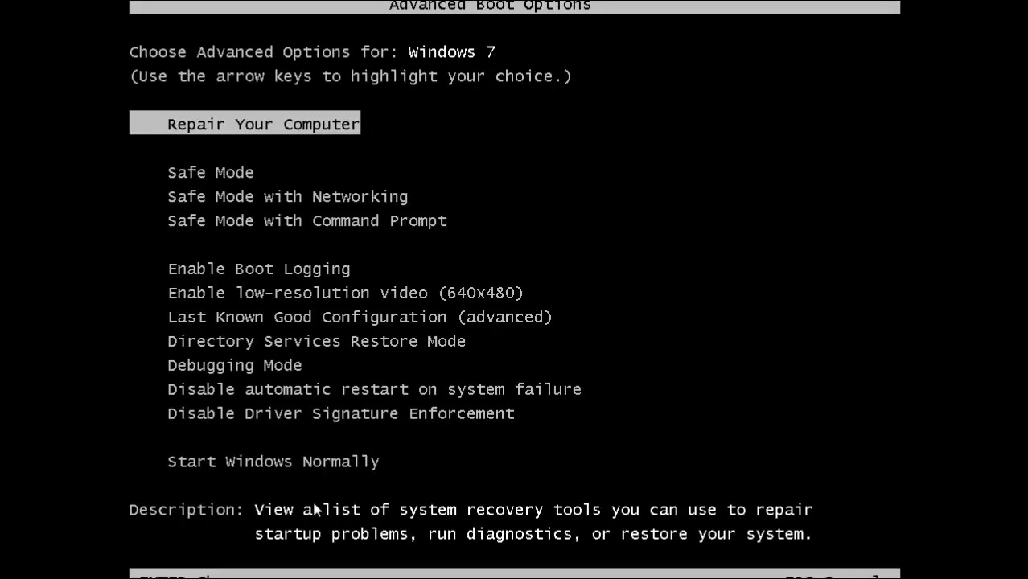
pyautogui.press('Down')
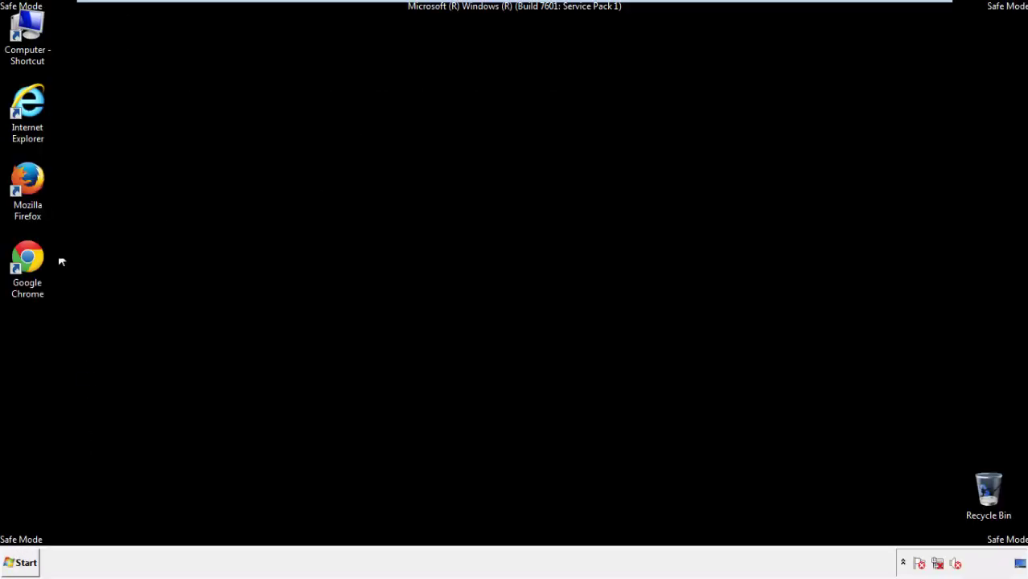
# Launch Firefox, decline the default-browser prompt, and show the Menu Bar
pyautogui.doubleClick(36, 186)
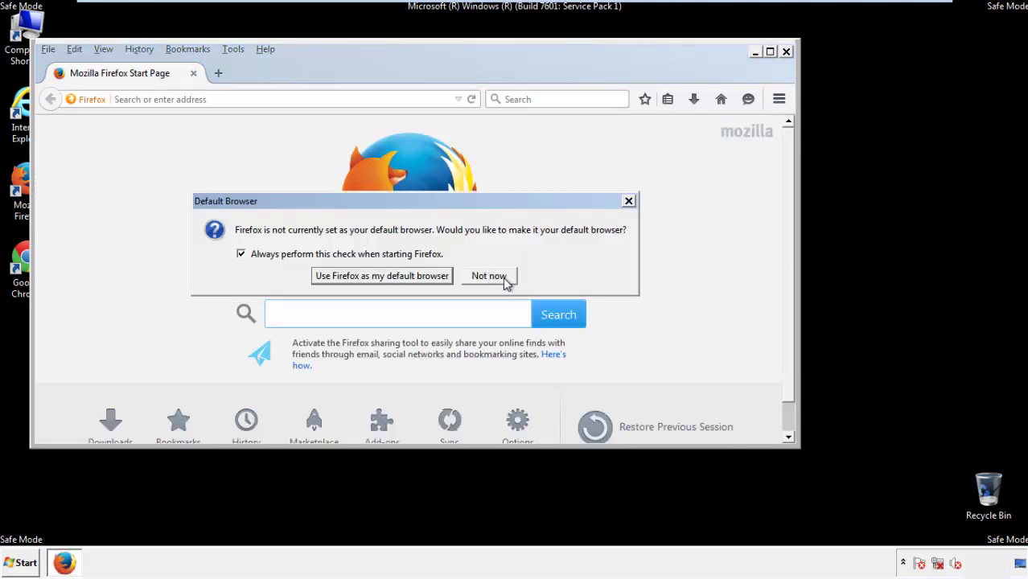
pyautogui.click(502, 276)
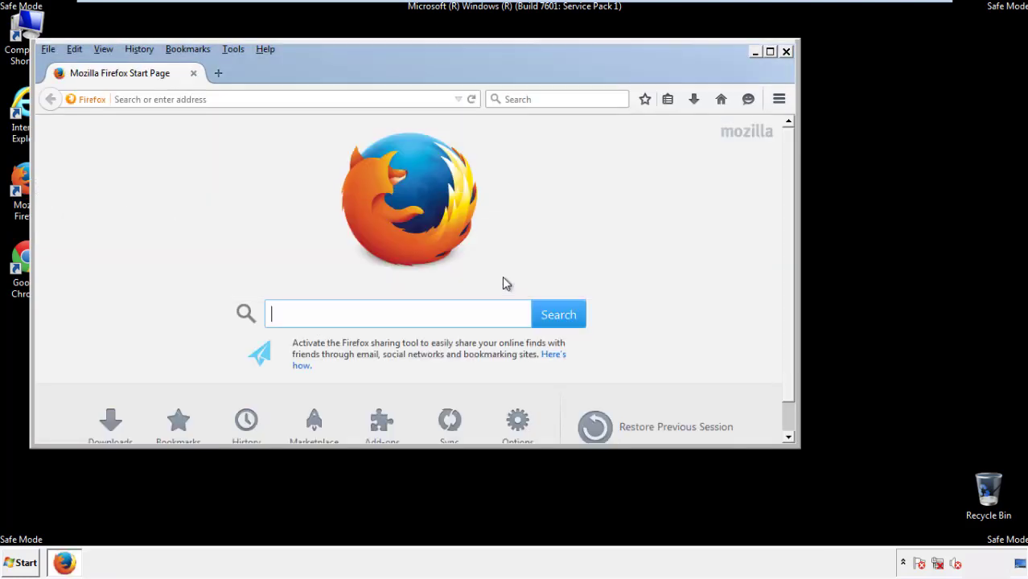
pyautogui.rightClick(316, 67)
pyautogui.click(344, 121)
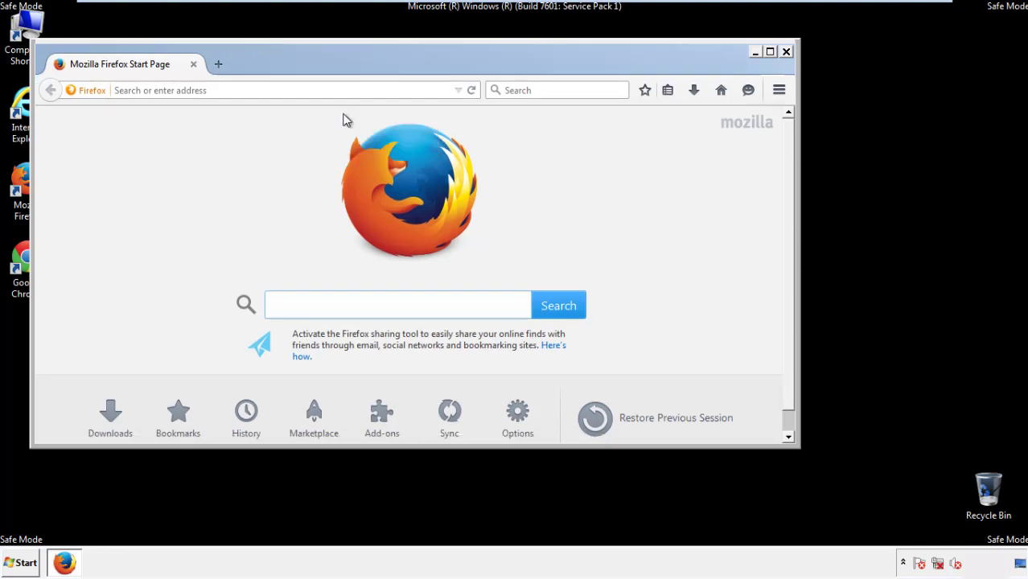
pyautogui.rightClick(324, 67)
pyautogui.click(345, 127)
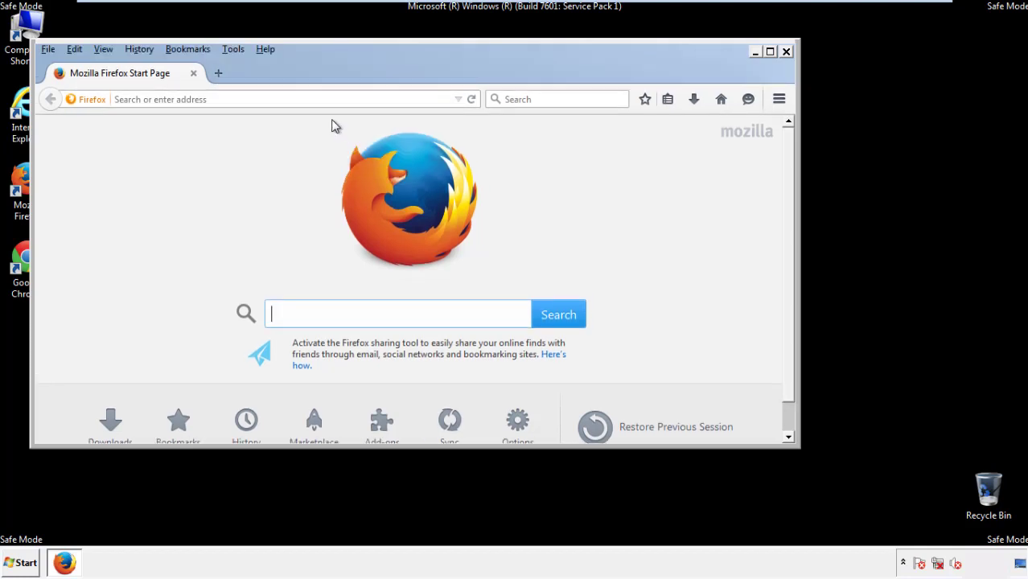
# Clear all Firefox history, cookies, cache, logins and site data for the Everything time range
pyautogui.click(143, 51)
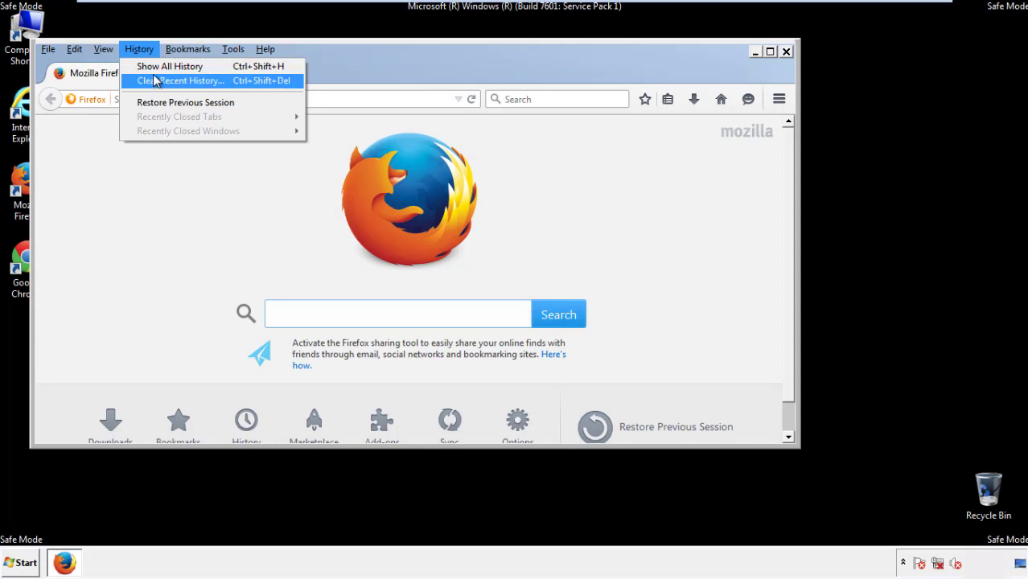
pyautogui.click(158, 81)
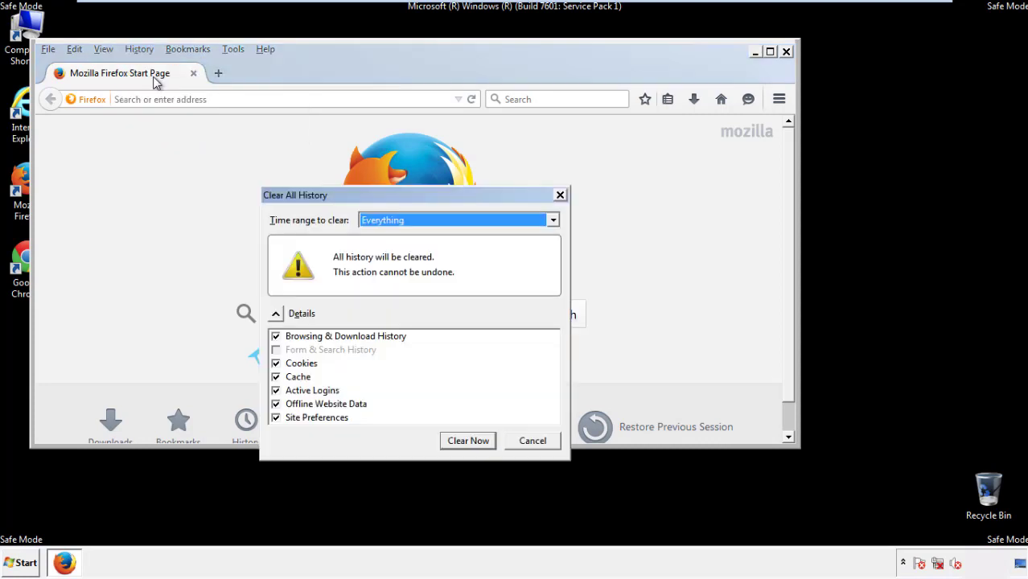
pyautogui.click(381, 224)
pyautogui.click(386, 302)
pyautogui.click(276, 404)
pyautogui.click(276, 404)
pyautogui.click(276, 421)
pyautogui.click(276, 422)
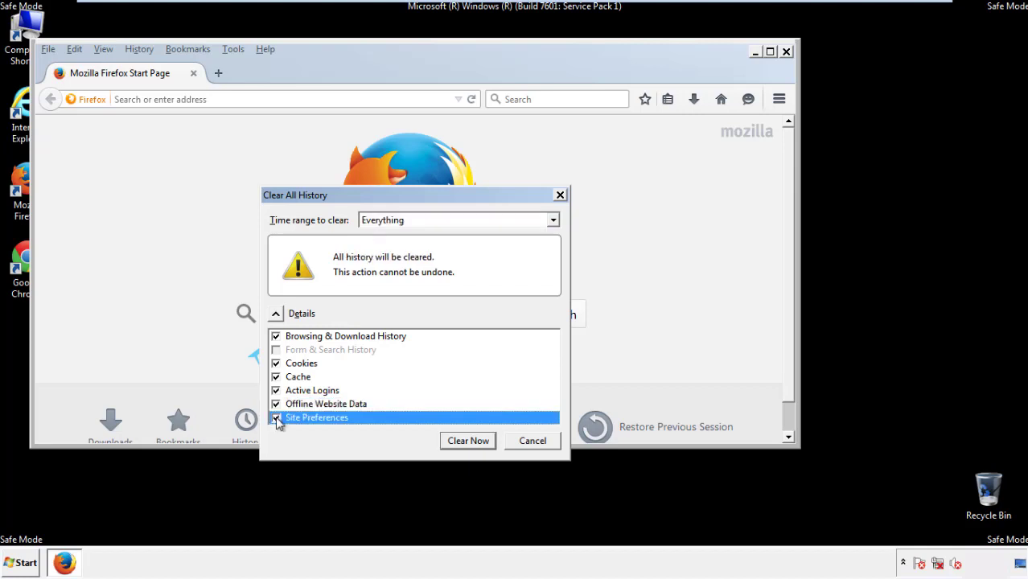
pyautogui.click(467, 442)
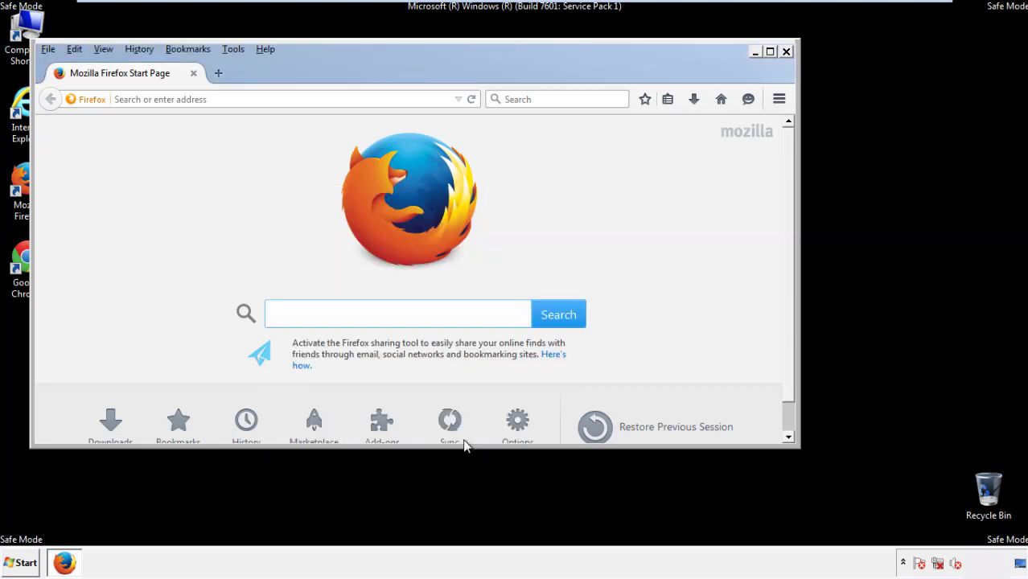
# Refresh Firefox to its defaults from Troubleshooting Information, then close Firefox
pyautogui.click(265, 49)
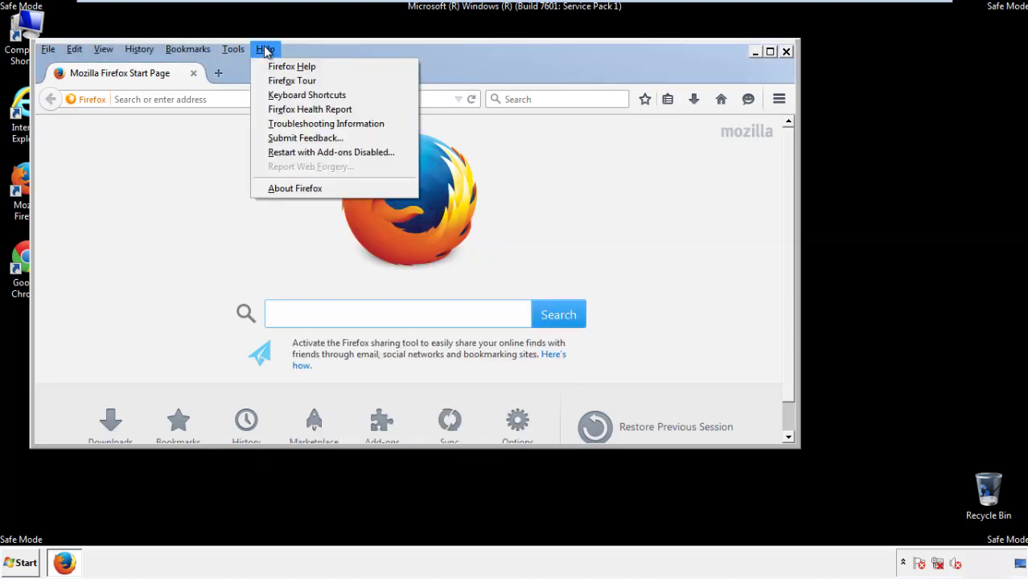
pyautogui.click(298, 123)
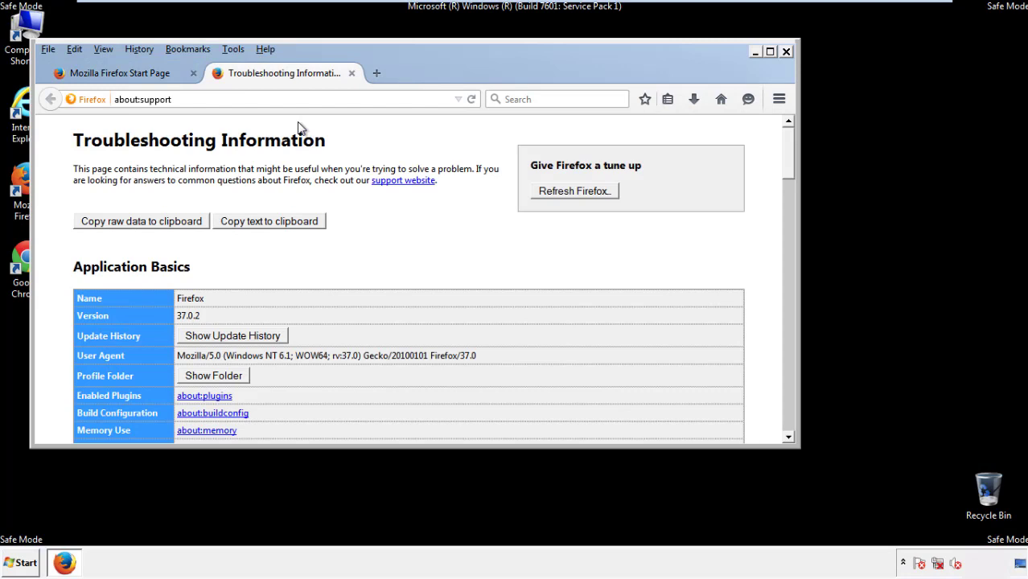
pyautogui.click(596, 194)
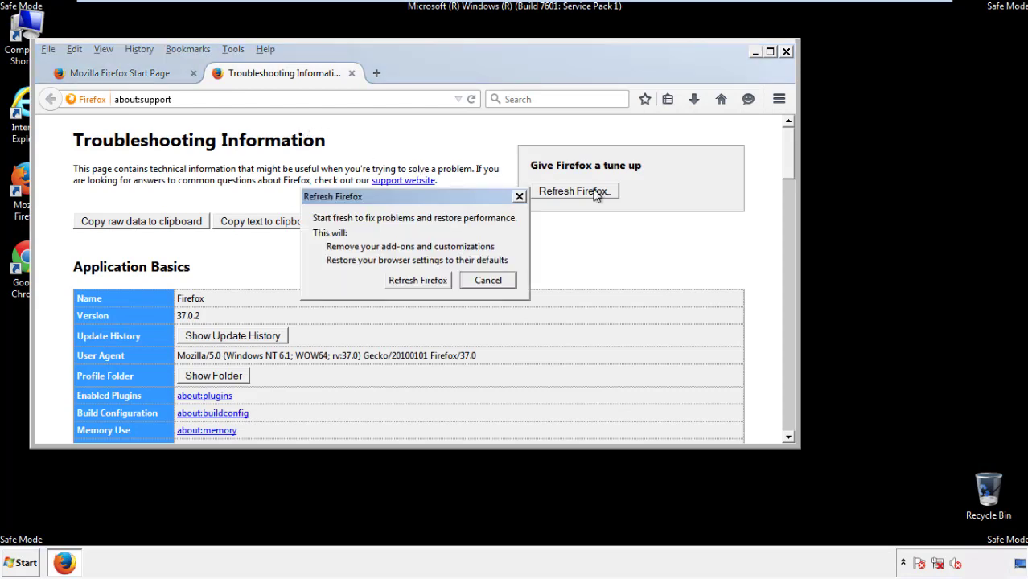
pyautogui.click(417, 280)
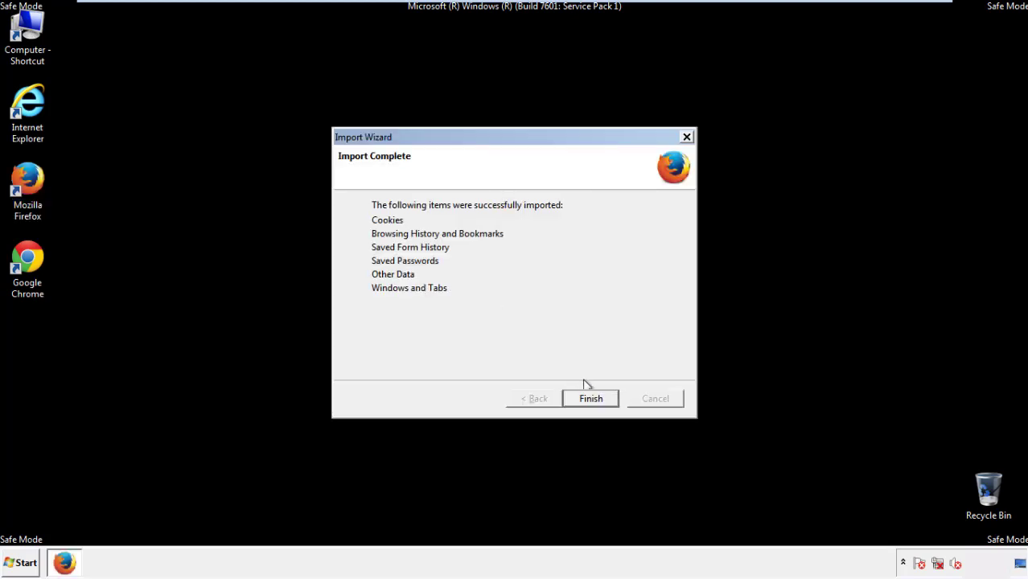
pyautogui.click(590, 399)
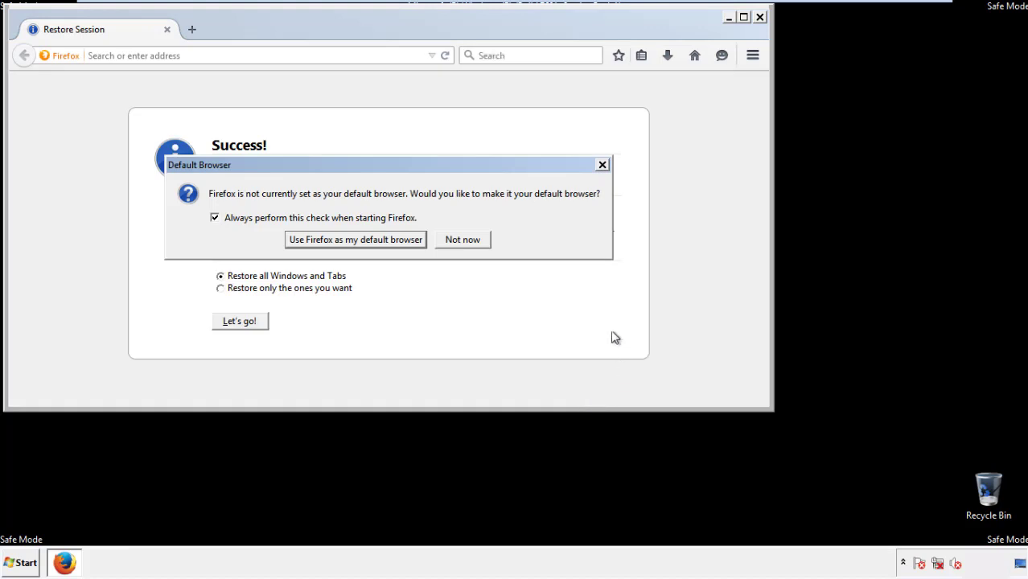
pyautogui.click(462, 243)
pyautogui.click(760, 17)
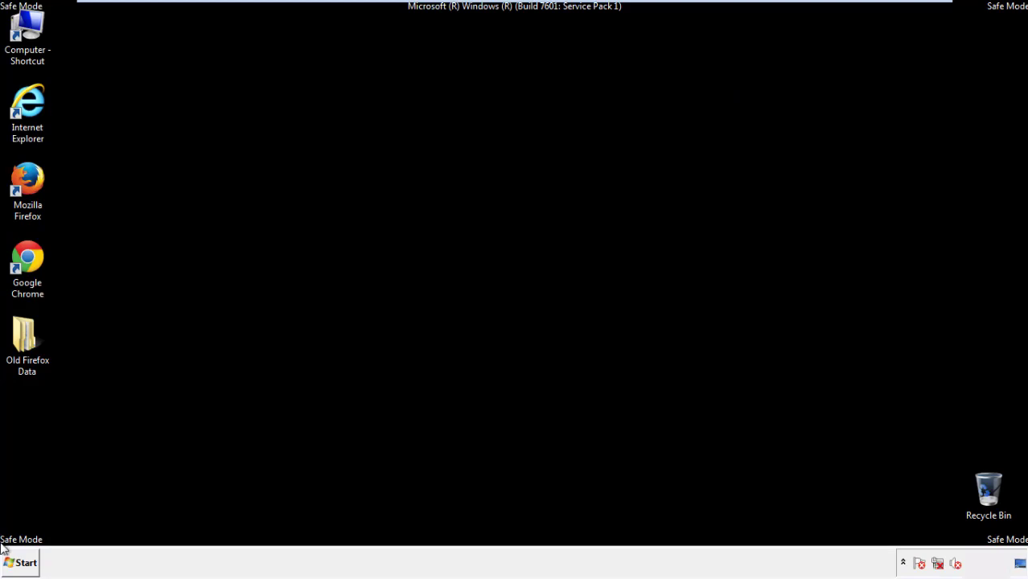
# Launch Chrome, dismiss the default-browser prompt, and go to the History settings page
pyautogui.doubleClick(26, 256)
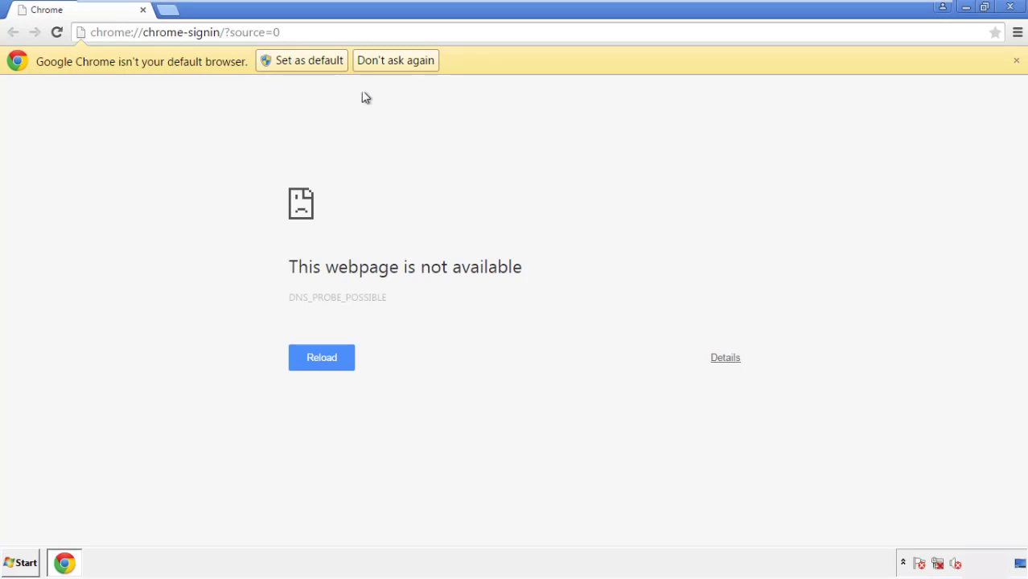
pyautogui.click(395, 60)
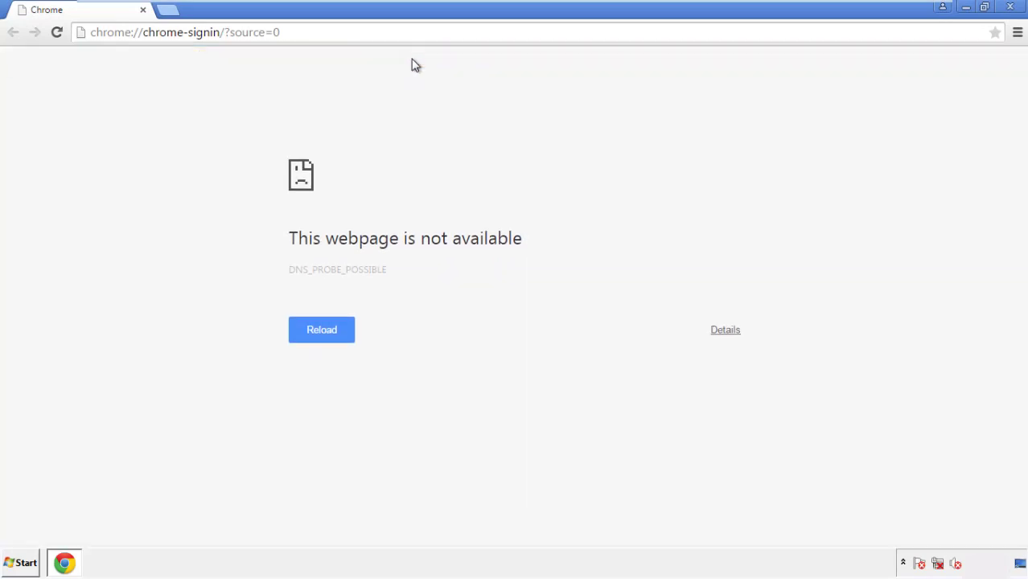
pyautogui.click(1018, 34)
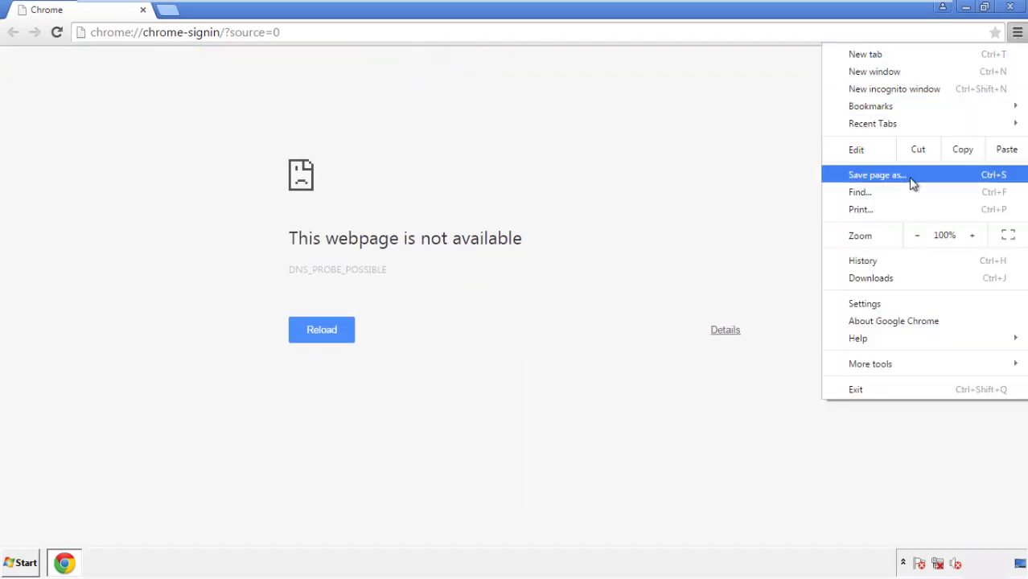
pyautogui.click(869, 303)
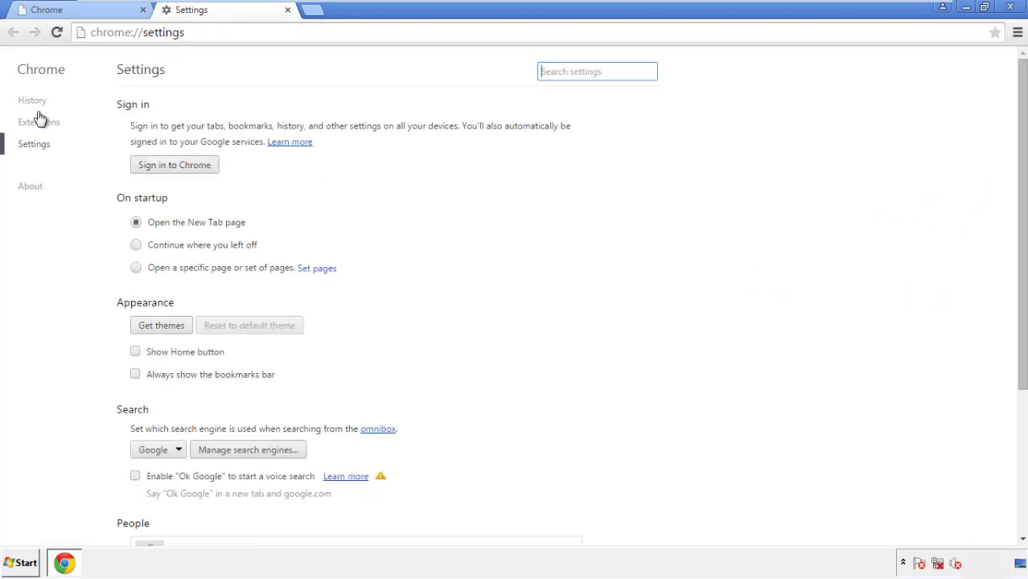
pyautogui.click(37, 103)
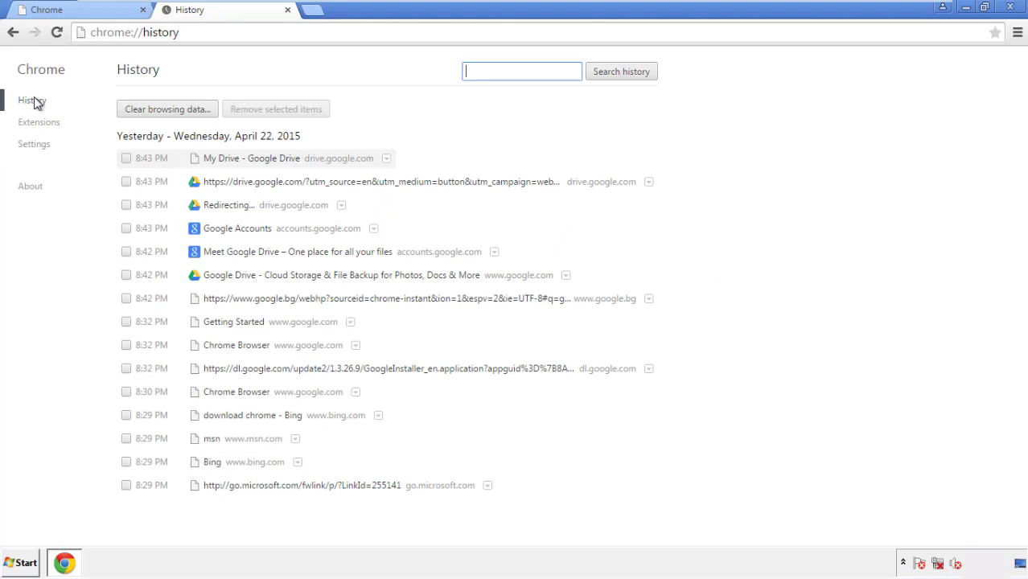
# Clear all browsing data except passwords, including autofill, from the beginning of time
pyautogui.click(154, 110)
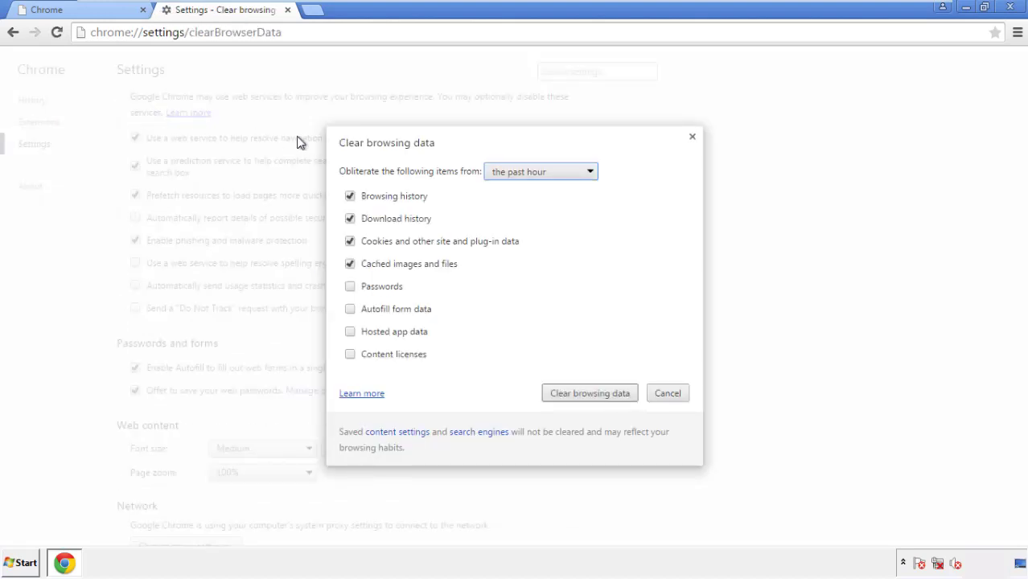
pyautogui.click(517, 174)
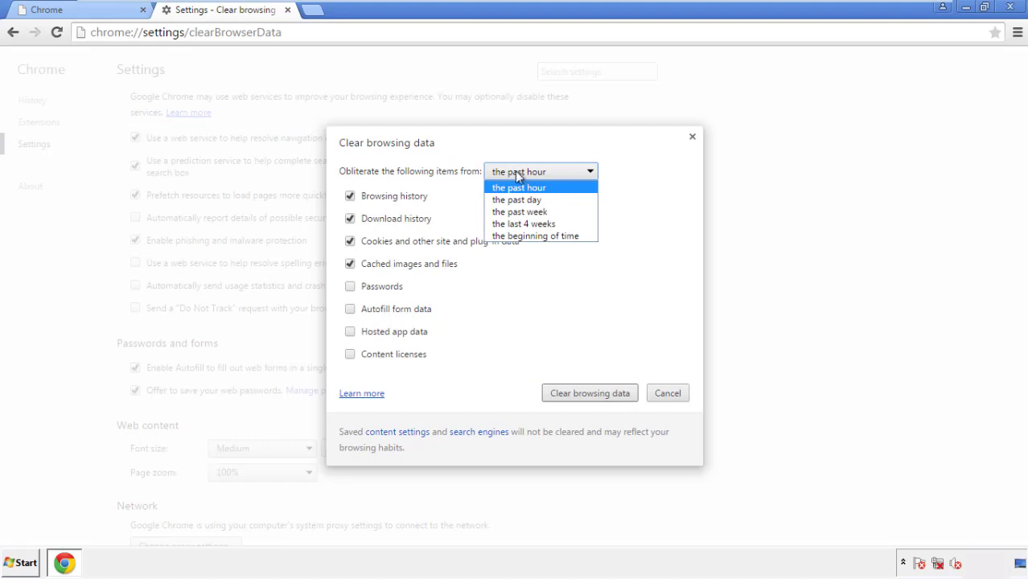
pyautogui.click(515, 237)
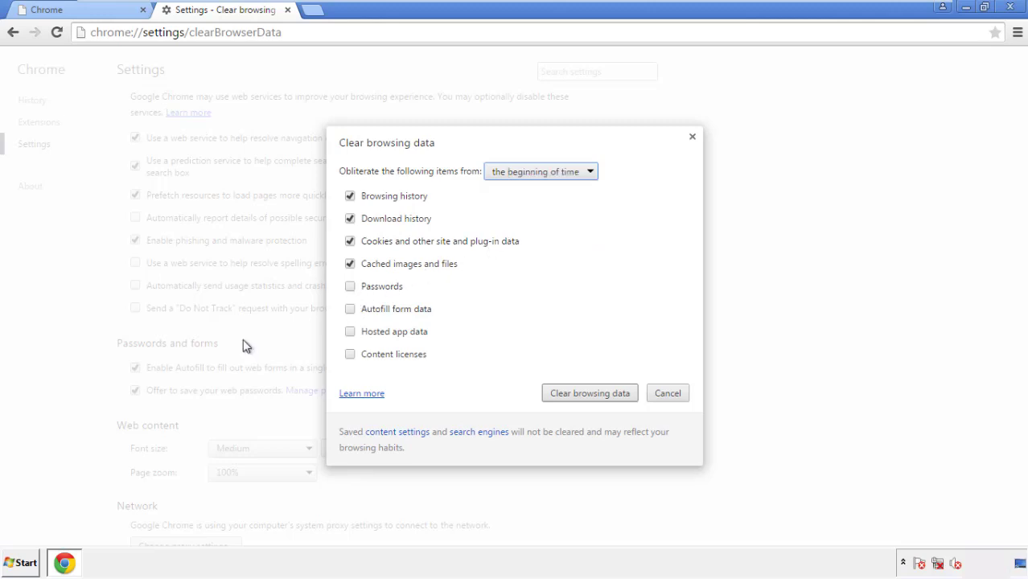
pyautogui.click(357, 312)
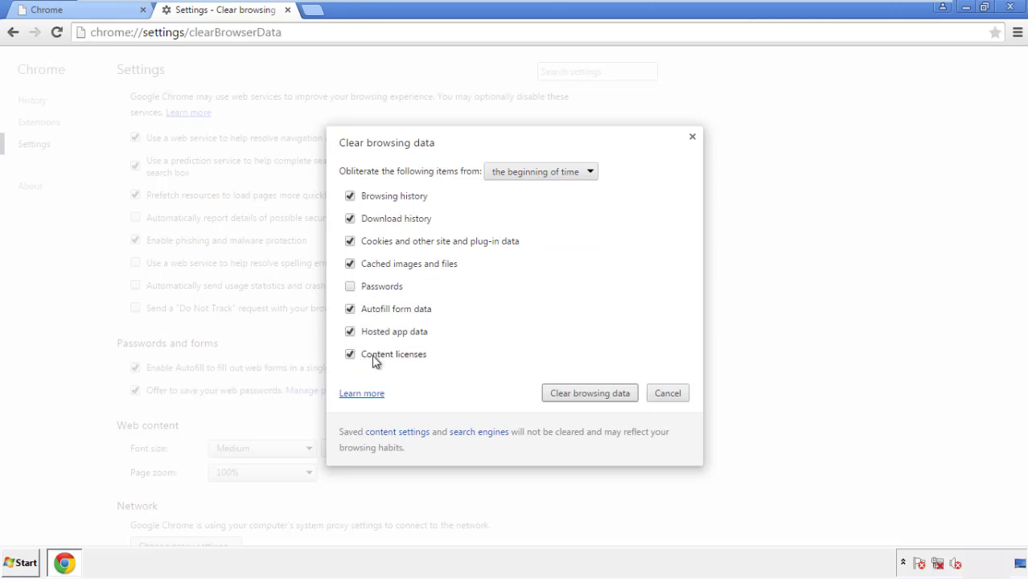
pyautogui.click(581, 395)
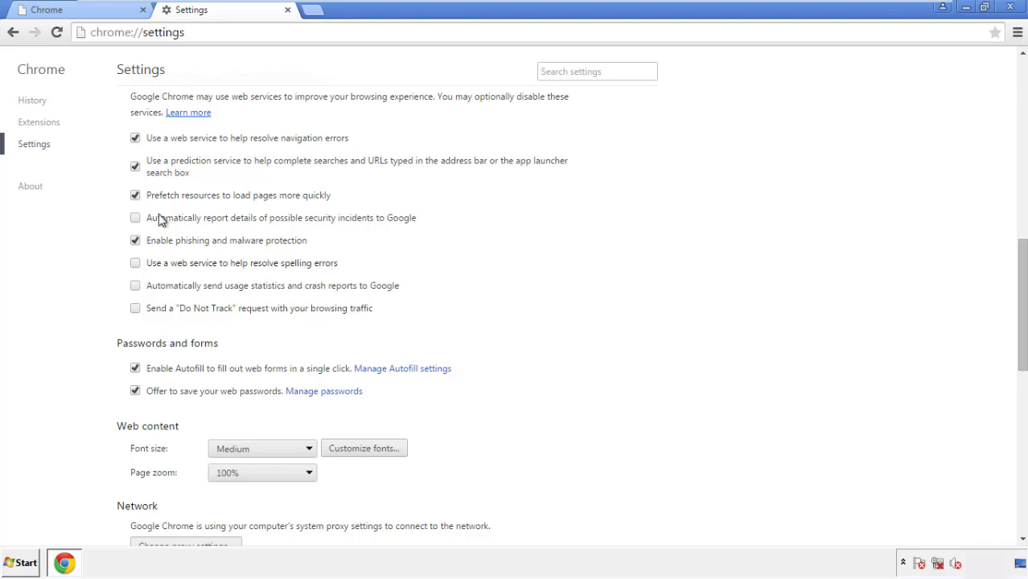
# Reset Chrome's settings to their original defaults and close Chrome
pyautogui.moveTo(1021, 256); pyautogui.dragTo(1010, 448)
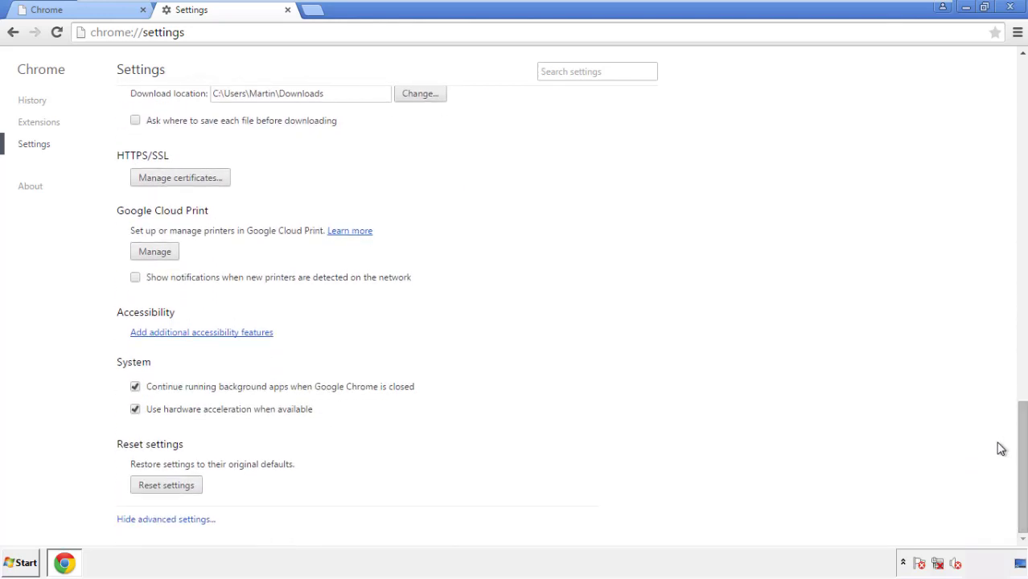
pyautogui.click(194, 489)
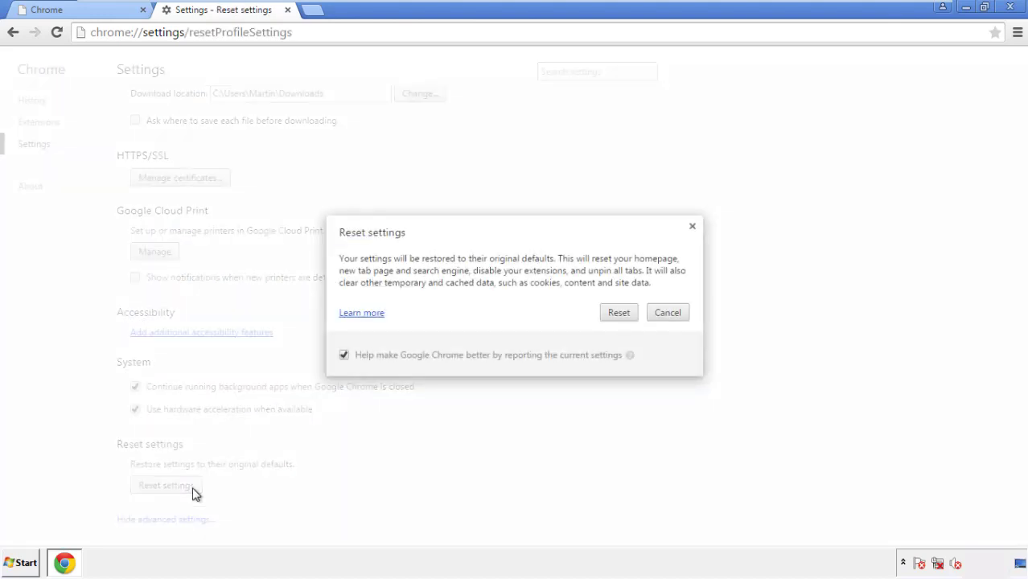
pyautogui.click(620, 313)
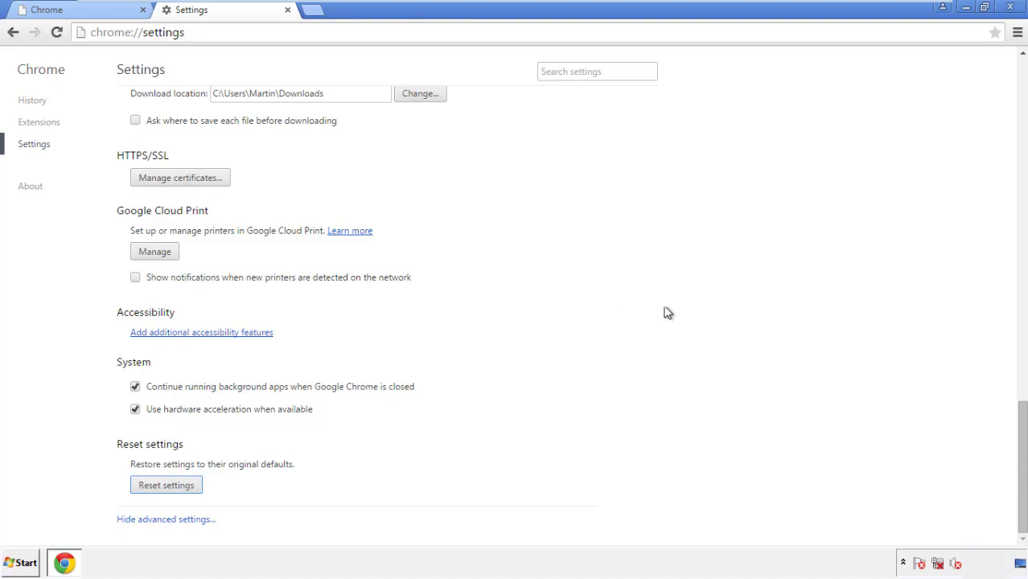
pyautogui.click(1009, 6)
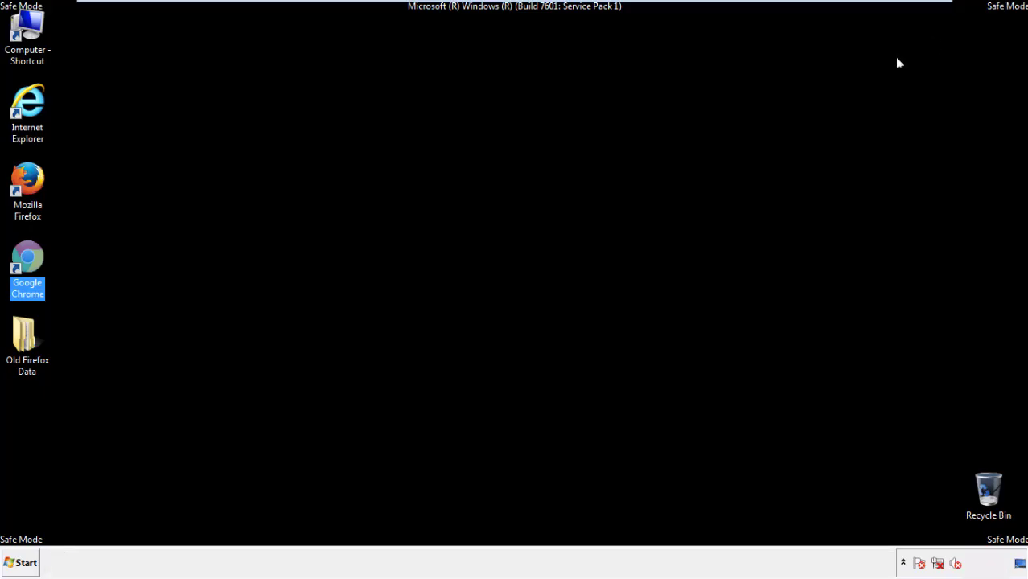
# Launch Firefox, remove the Search Mine extension in the Add-ons Manager, and close Firefox
pyautogui.click(555, 255)
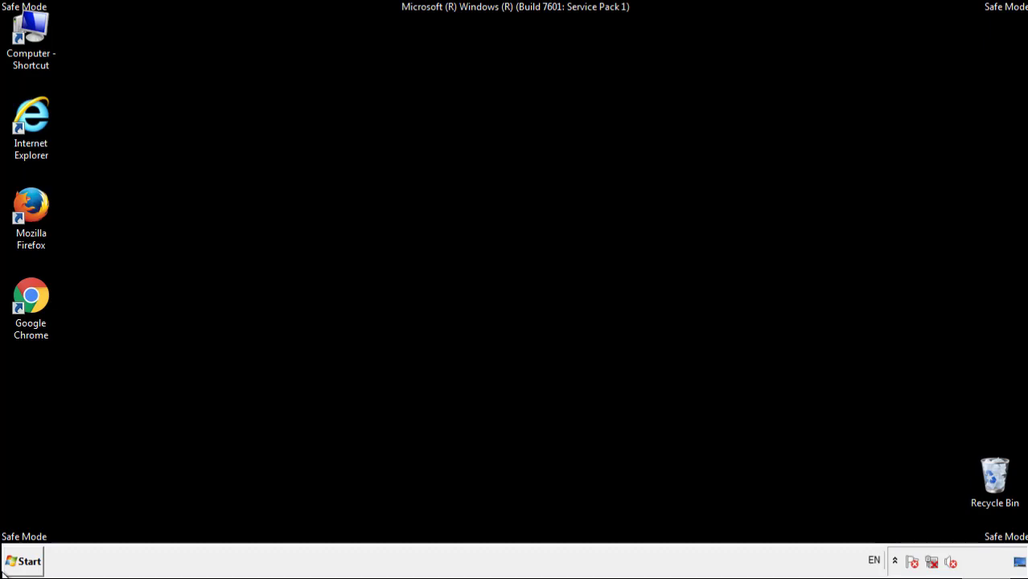
pyautogui.doubleClick(39, 200)
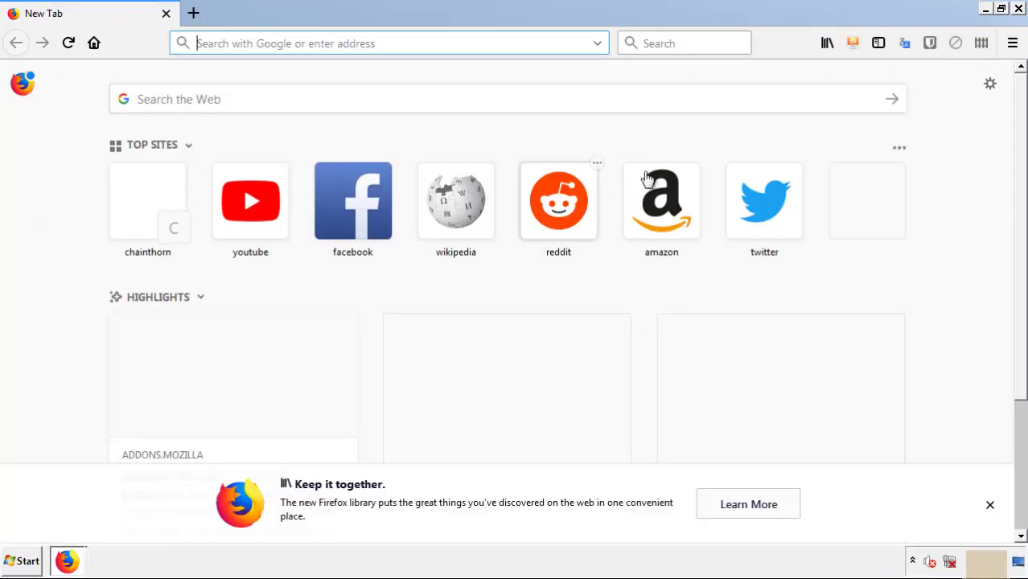
pyautogui.click(1012, 42)
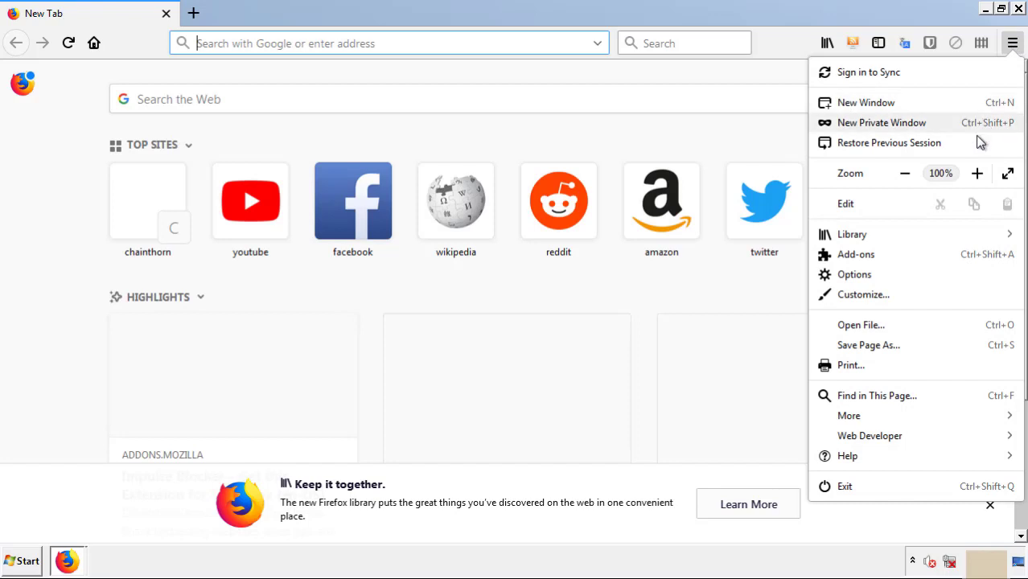
pyautogui.click(856, 254)
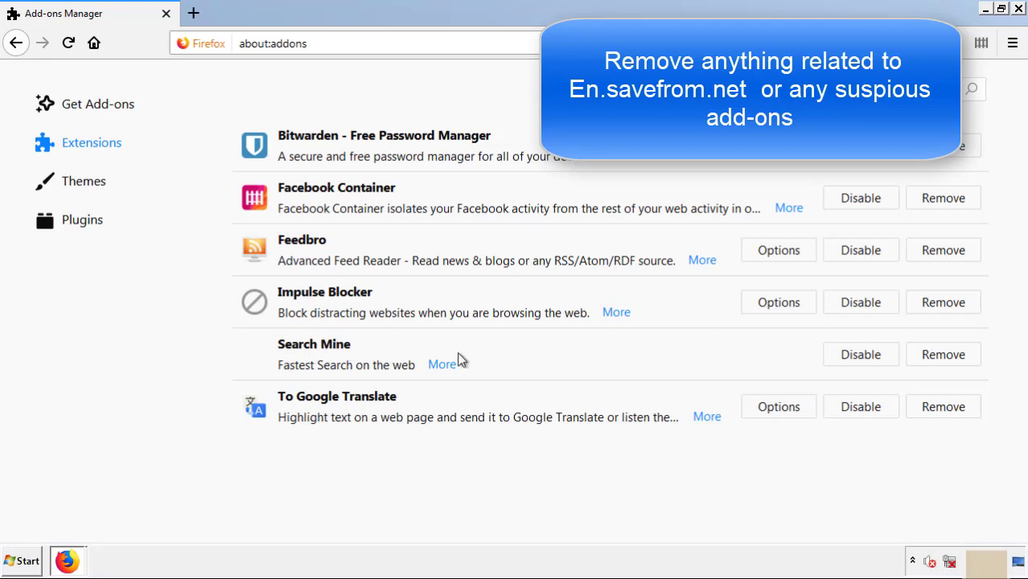
pyautogui.click(942, 358)
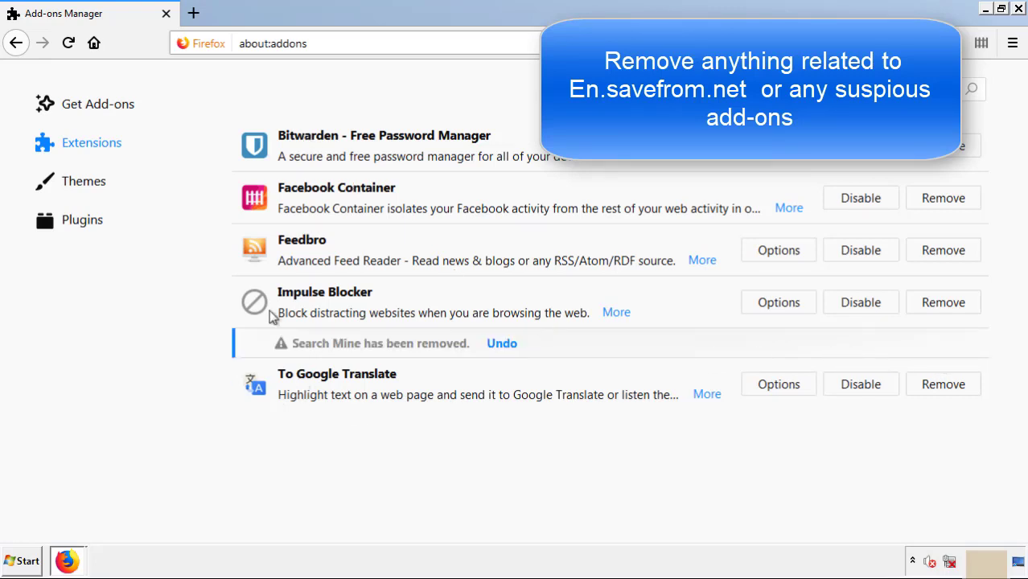
pyautogui.click(1019, 9)
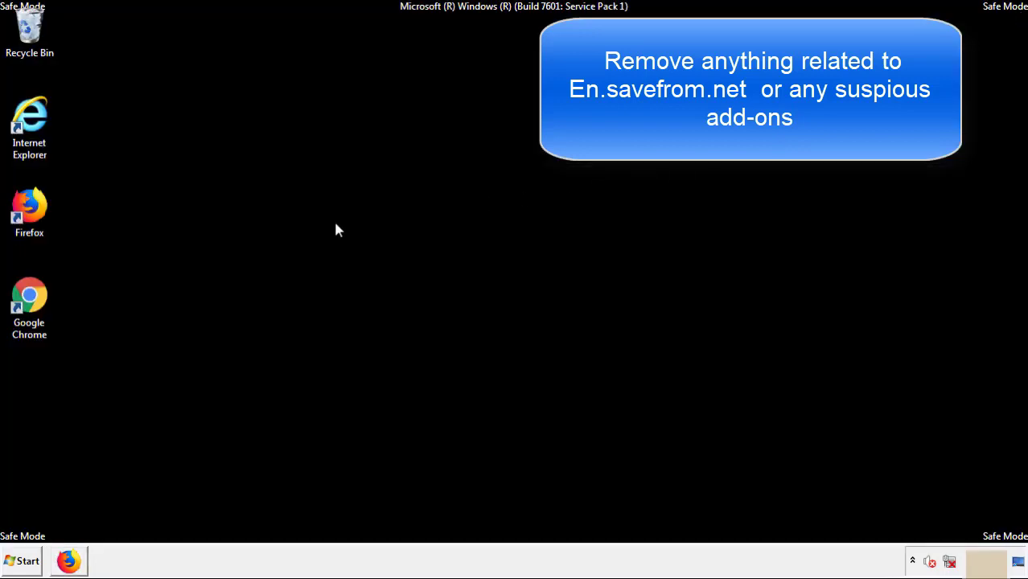
# Launch Chrome and remove the Search Mine extension from the Extensions page
pyautogui.doubleClick(29, 314)
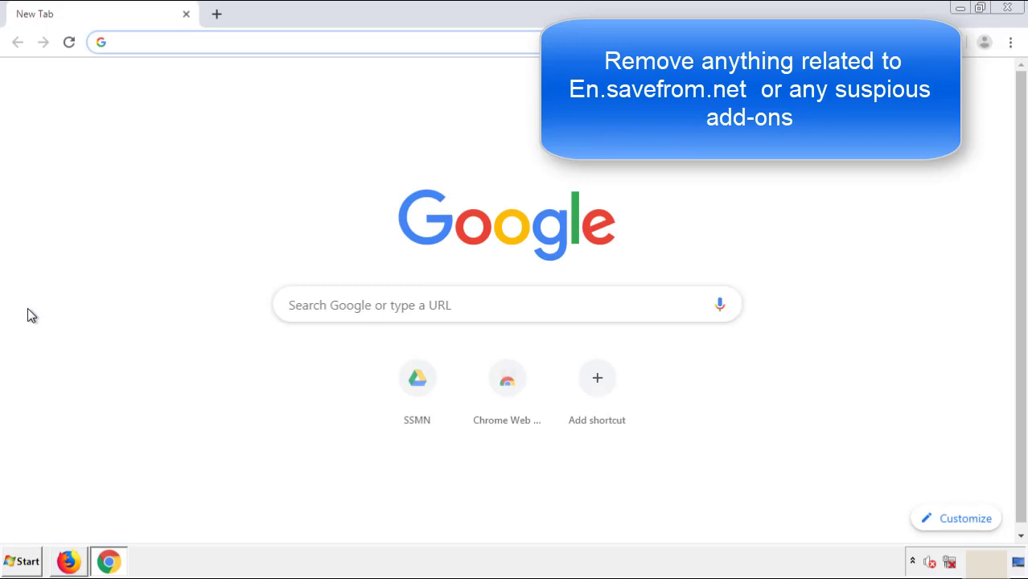
pyautogui.click(1011, 42)
pyautogui.moveTo(921, 282)
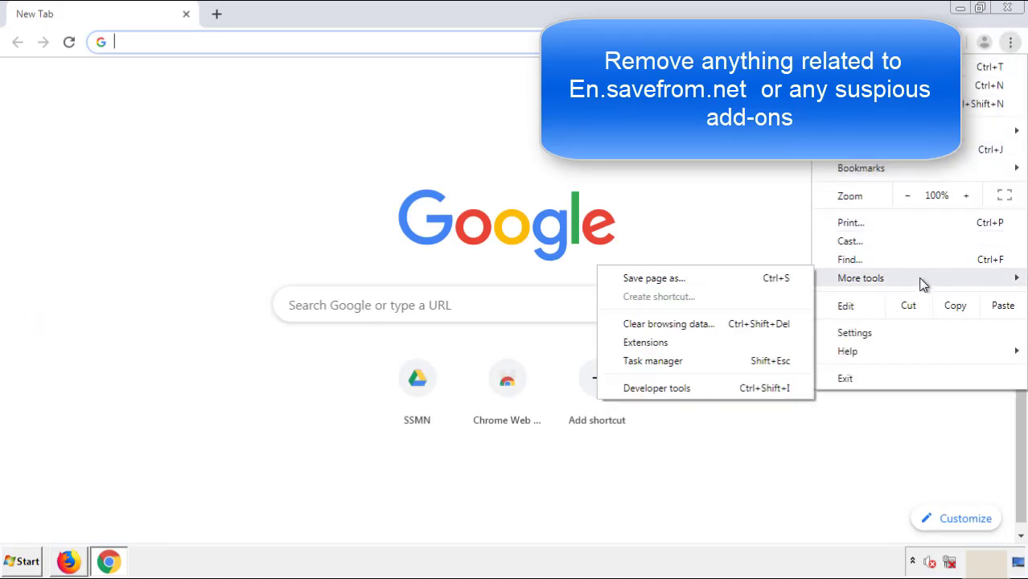
pyautogui.click(663, 342)
pyautogui.scroll(-5, 291, 269)
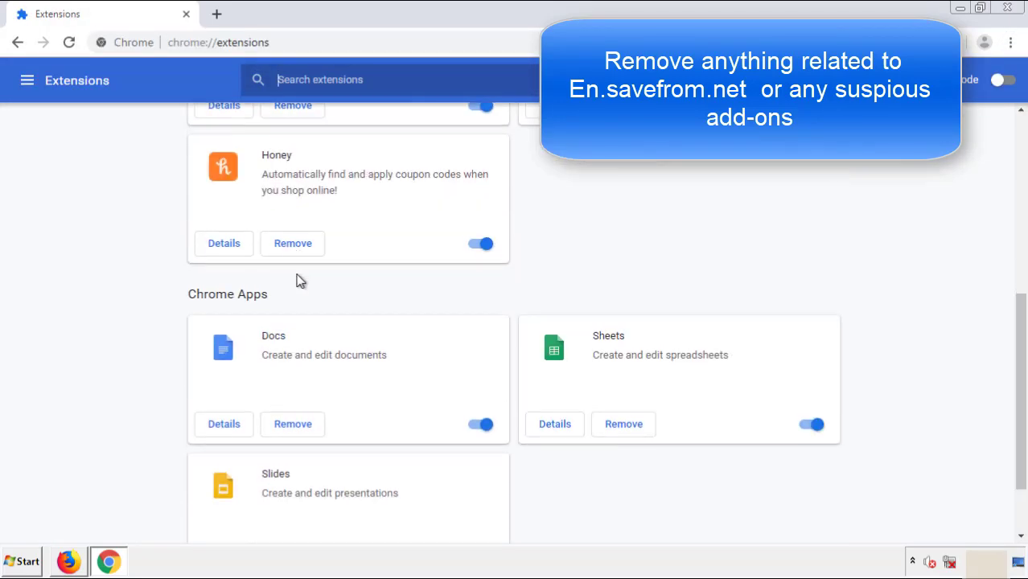
pyautogui.scroll(5, 390, 294)
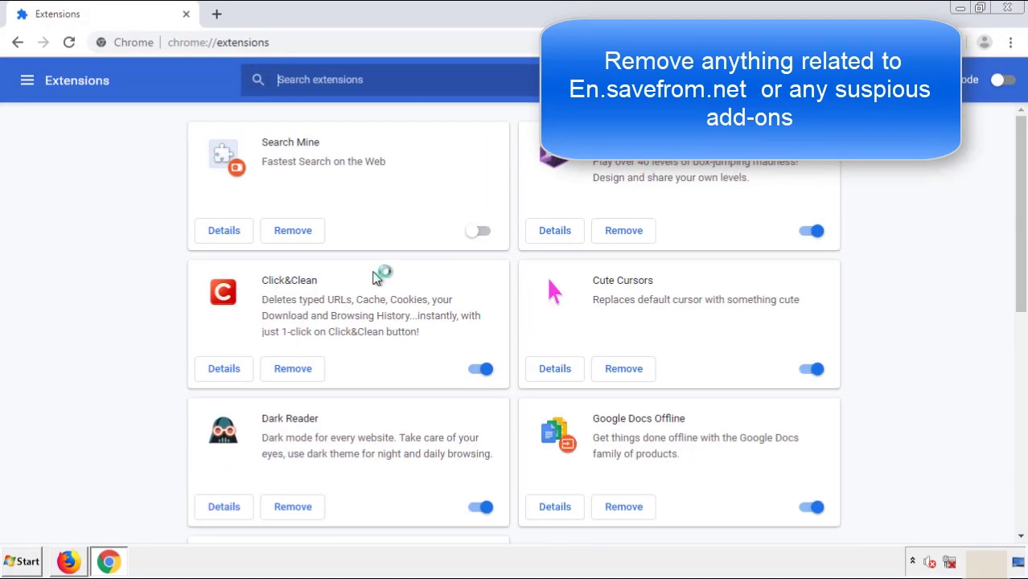
pyautogui.click(270, 232)
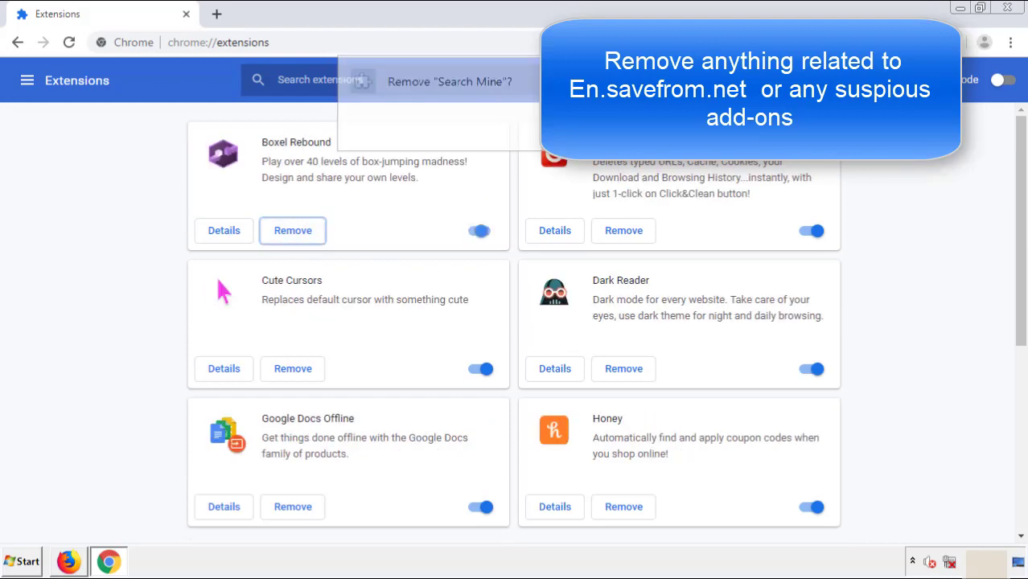
# Close Chrome and restart Windows to leave Safe Mode
pyautogui.click(1007, 7)
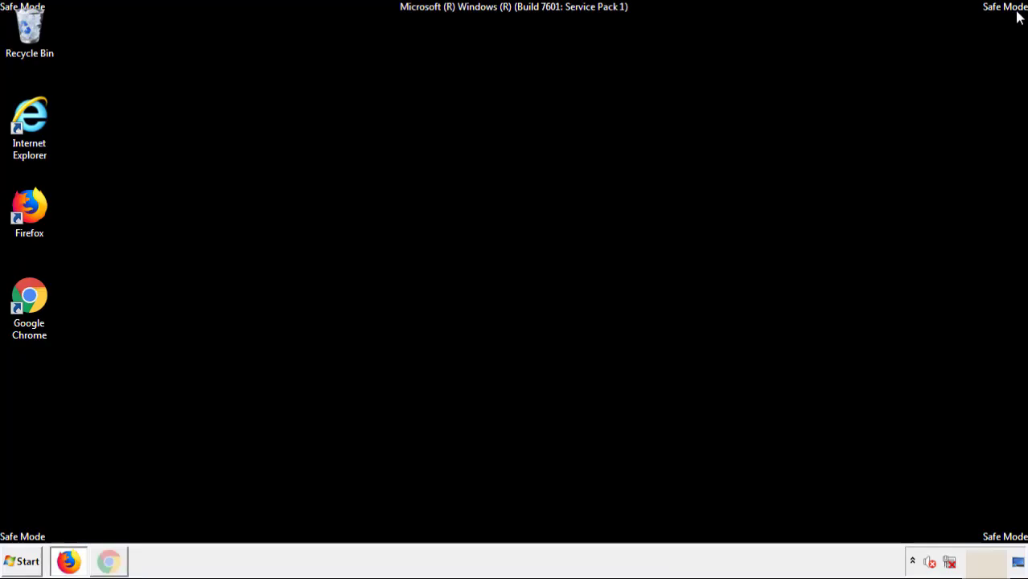
pyautogui.click(24, 564)
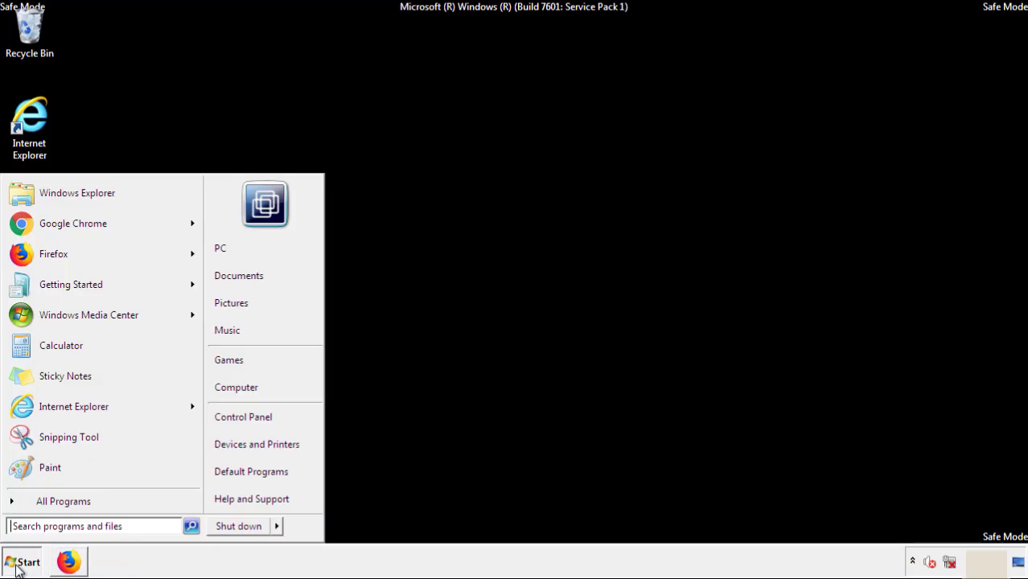
pyautogui.moveTo(279, 530)
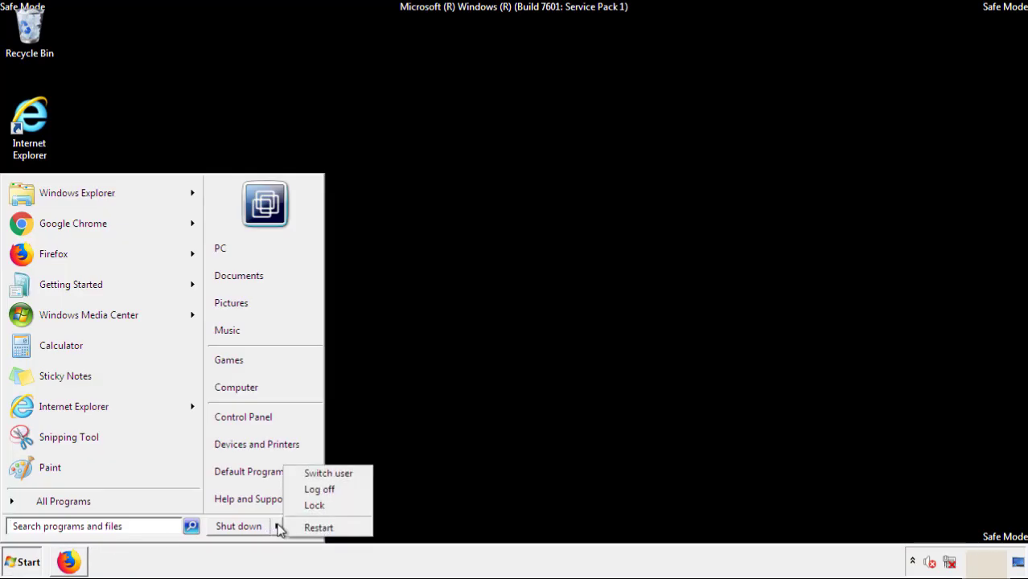
pyautogui.click(319, 529)
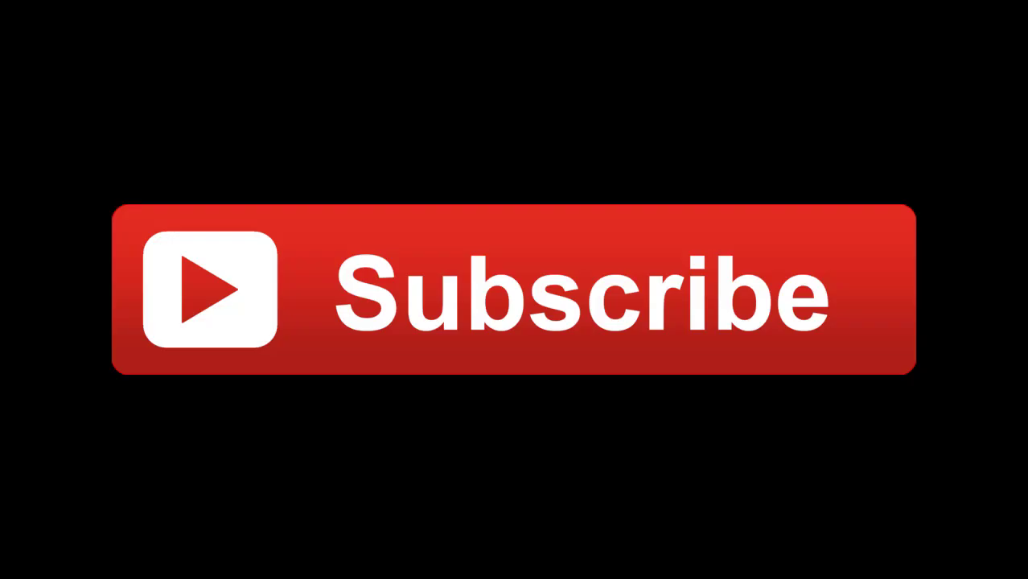